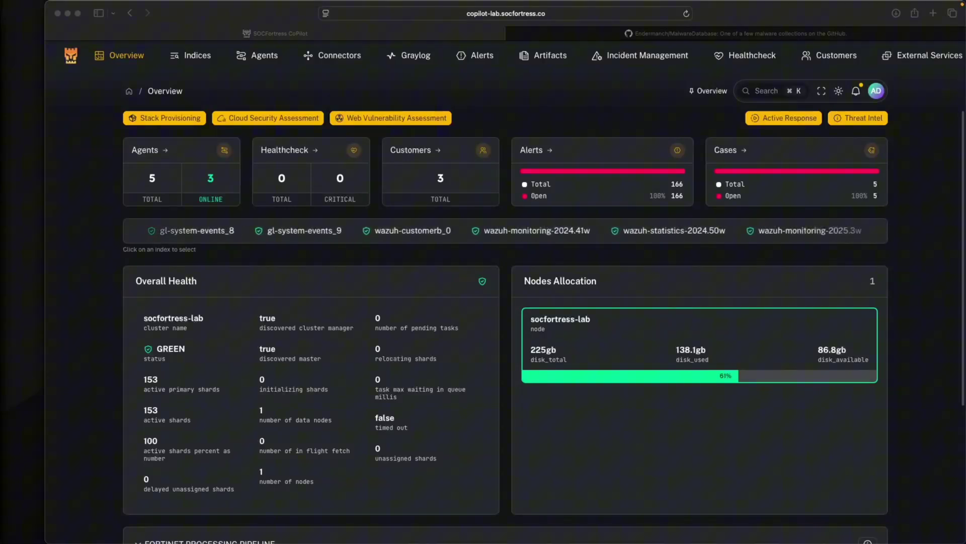
# Step: Preview the Threat Intel panel with its Virus Total upload area, then close it
pyautogui.click(857, 119)
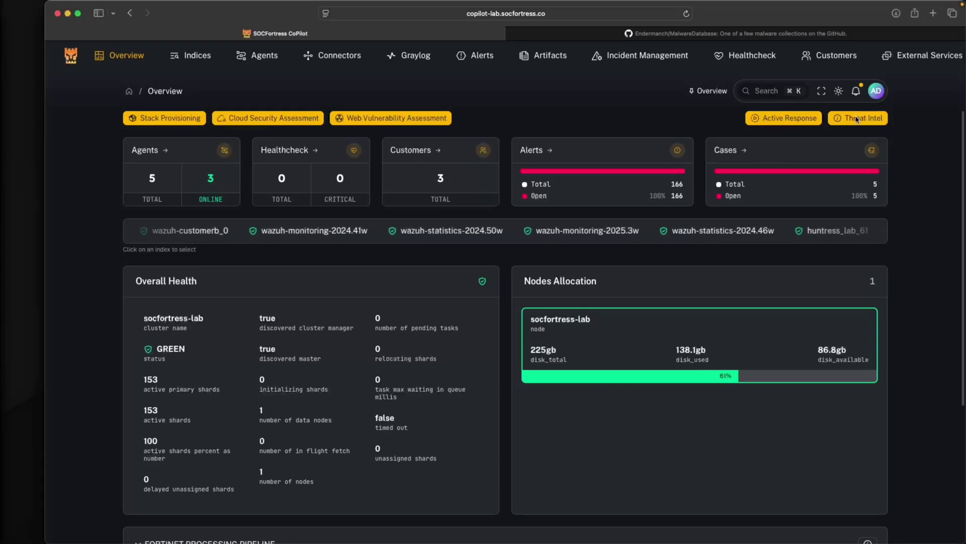
pyautogui.click(856, 119)
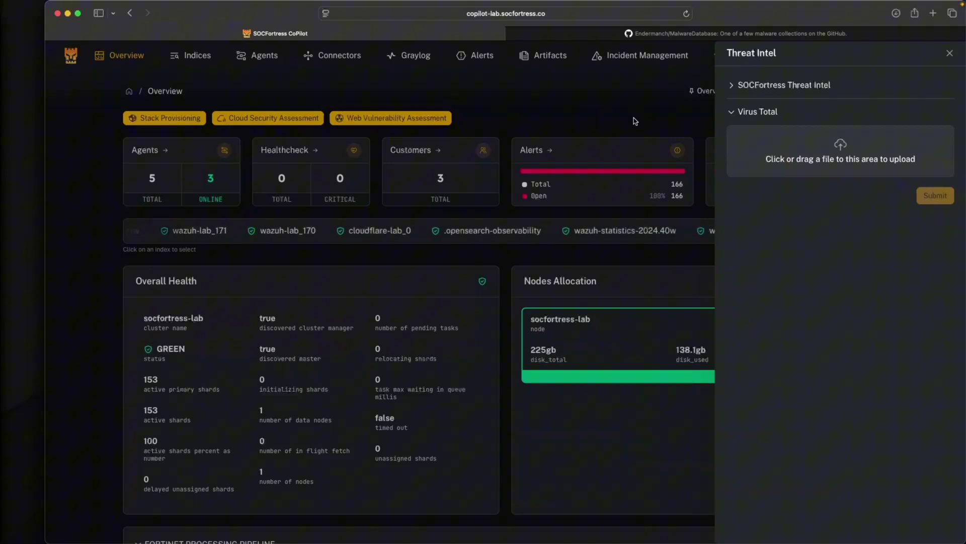
pyautogui.click(612, 102)
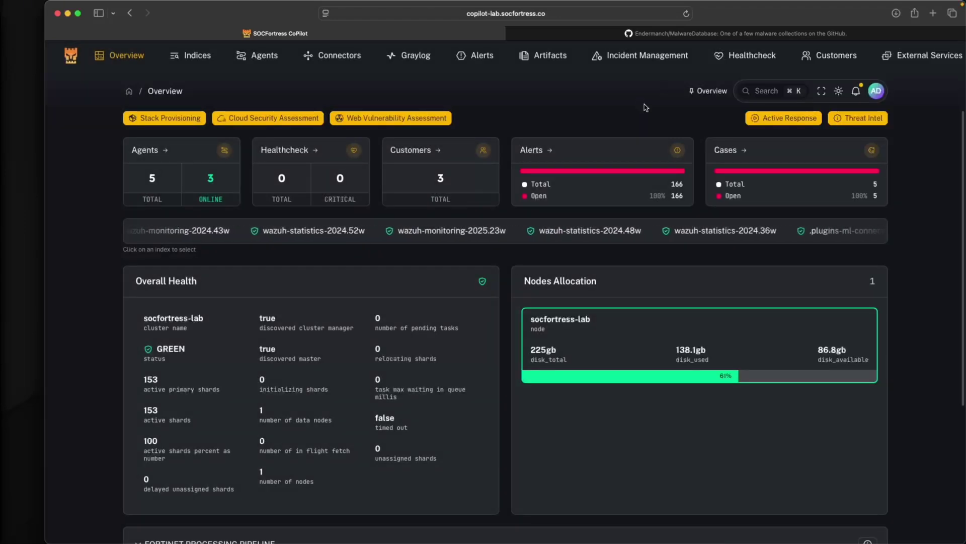
# Step: On Connectors, check that the VirusTotal card shows Configured and Verified, then return to Overview
pyautogui.moveTo(258, 61)
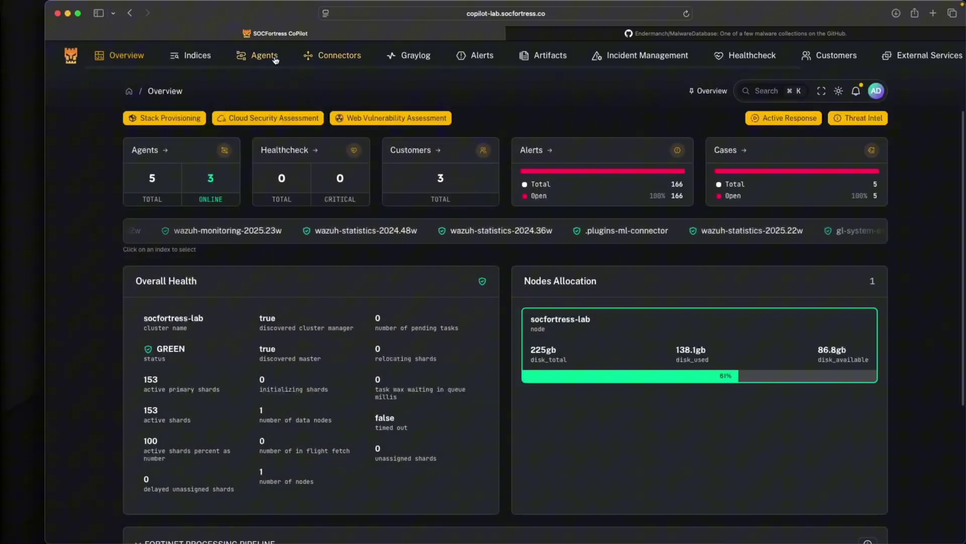
pyautogui.click(339, 56)
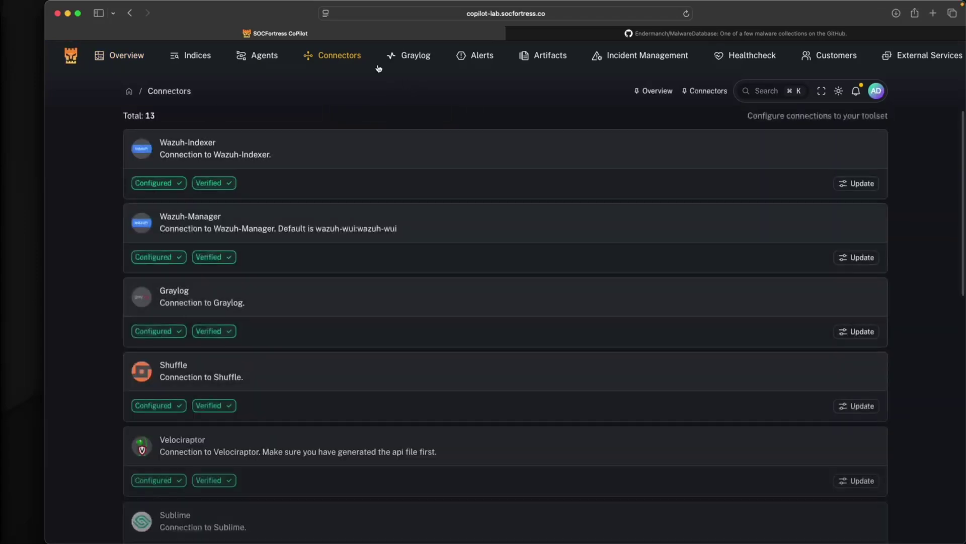
pyautogui.scroll(-10, 425, 209)
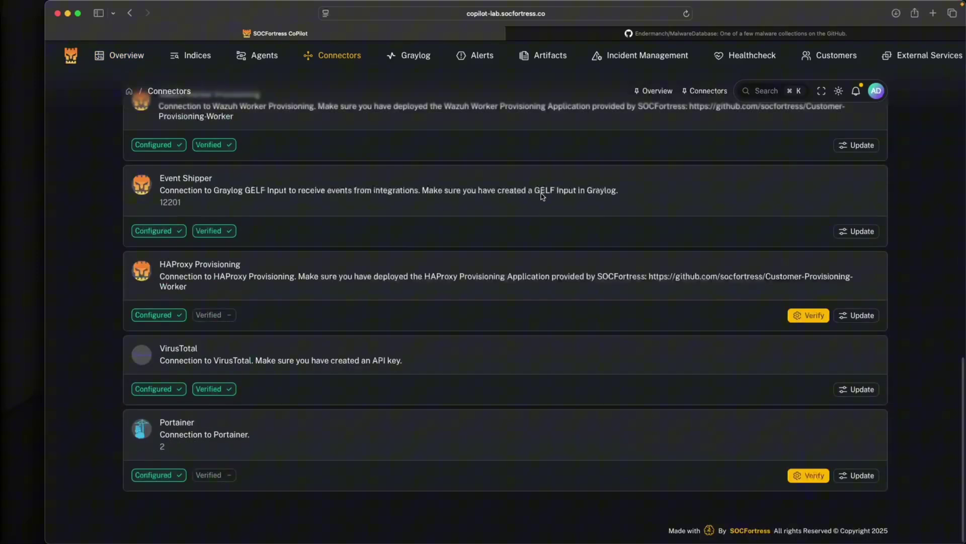
pyautogui.moveTo(163, 349); pyautogui.dragTo(421, 359)
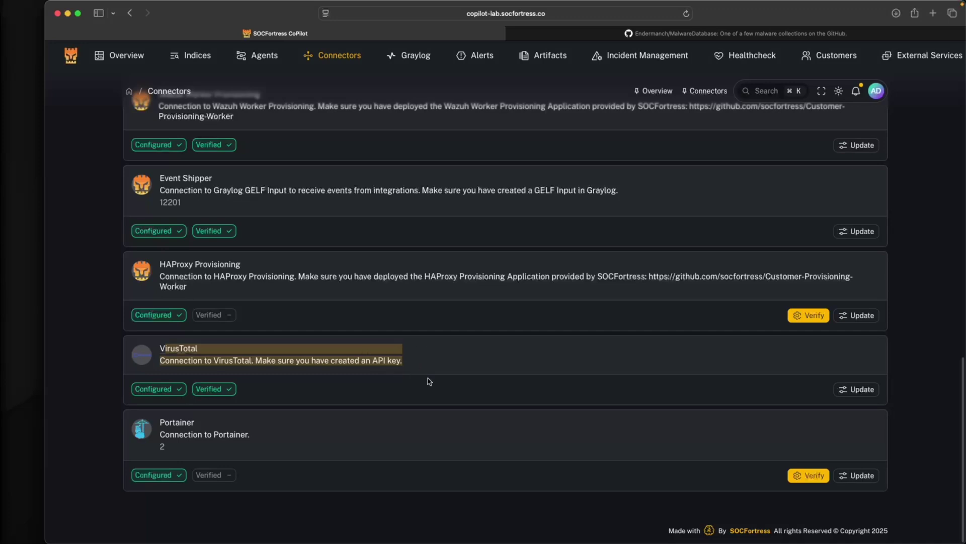
pyautogui.click(409, 370)
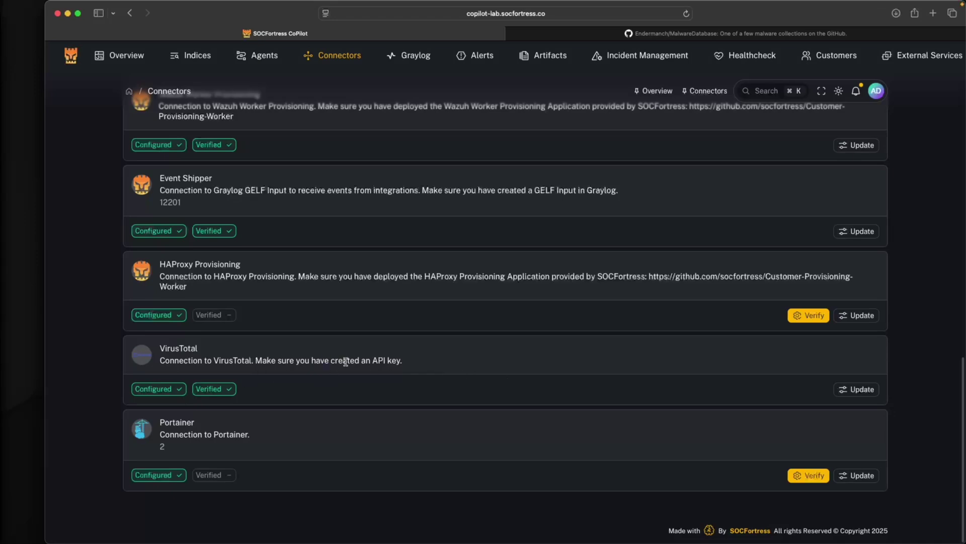
pyautogui.scroll(15, 352, 359)
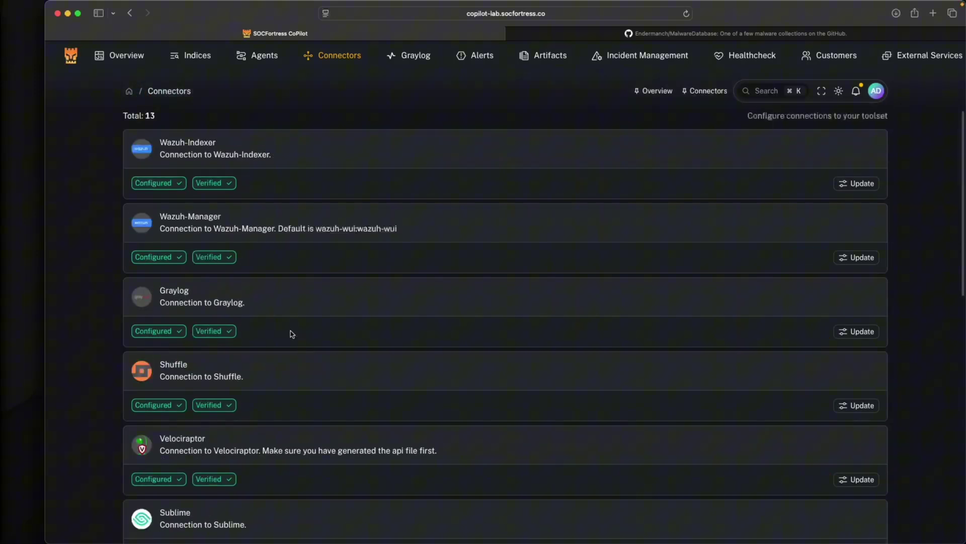
pyautogui.scroll(-15, 399, 329)
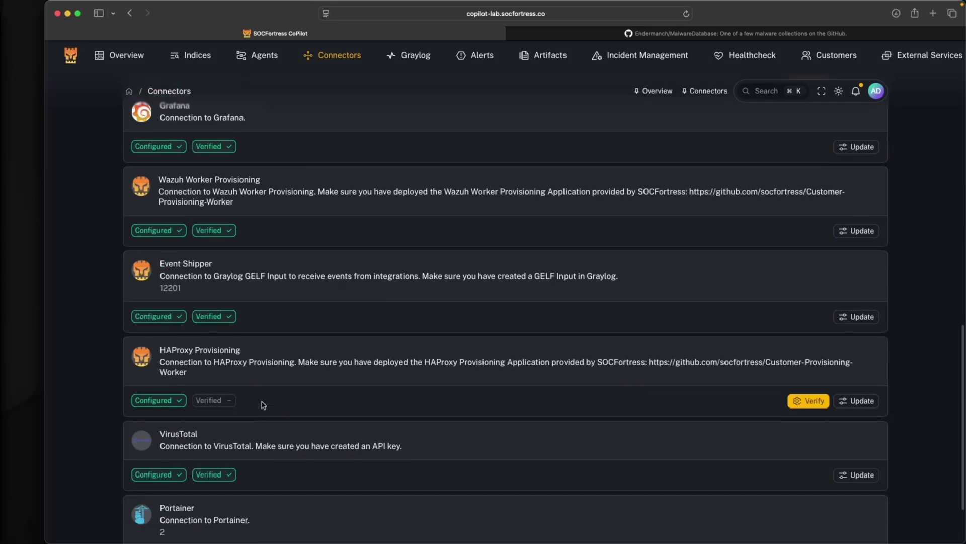
pyautogui.scroll(15, 296, 379)
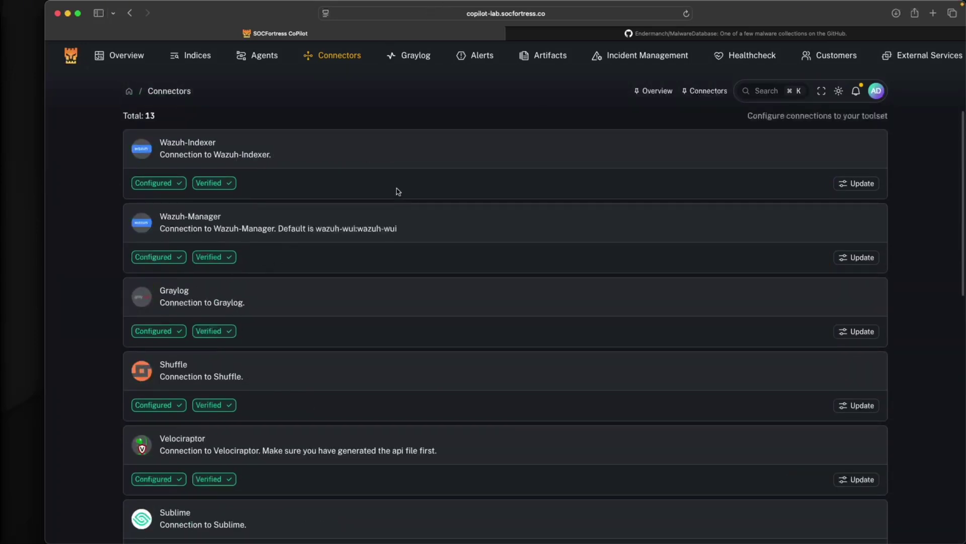
pyautogui.click(151, 57)
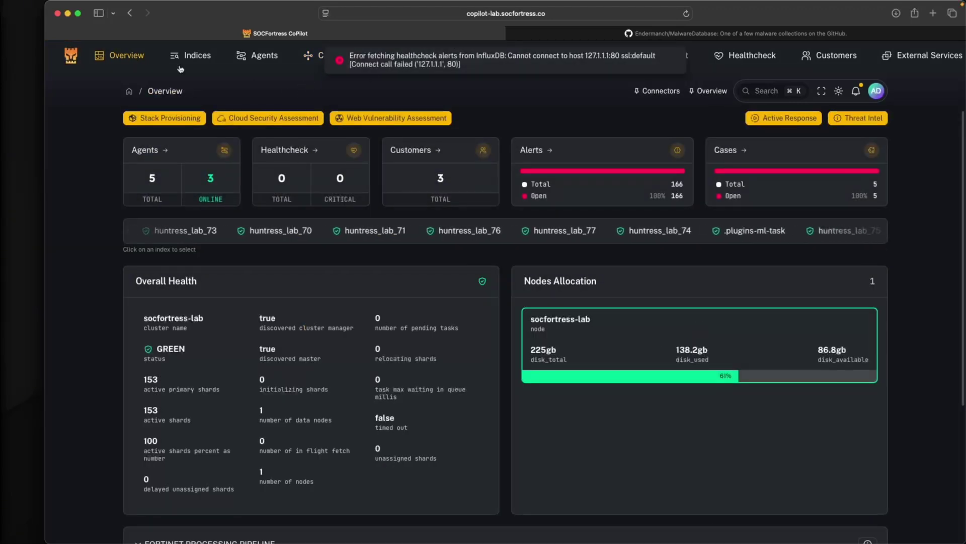
# Step: Expand Threat Intel's Virus Total file upload section, then switch to the GitHub MalwareDatabase tab
pyautogui.click(858, 118)
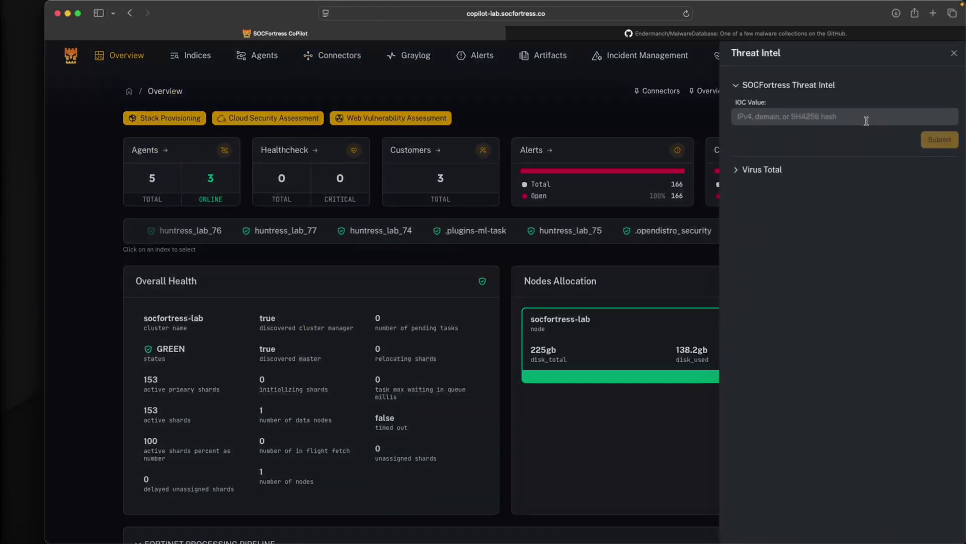
pyautogui.click(761, 173)
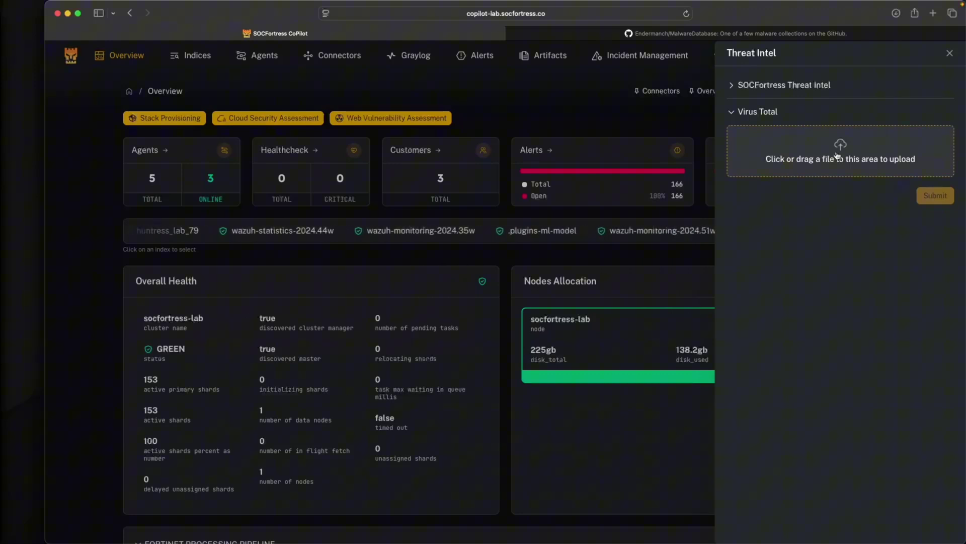
pyautogui.click(692, 35)
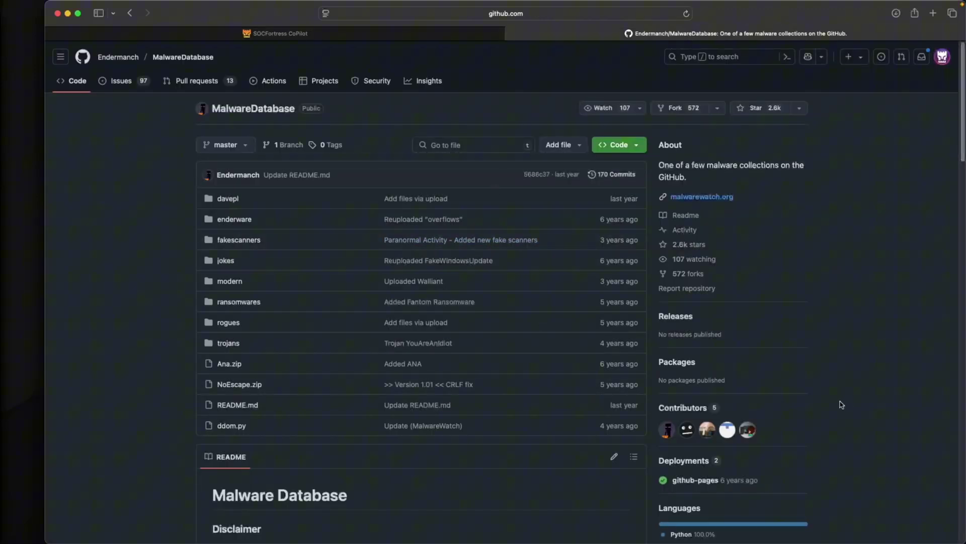
# Step: Download Petya.A.zip from the MalwareDatabase ransomwares folder
pyautogui.click(239, 302)
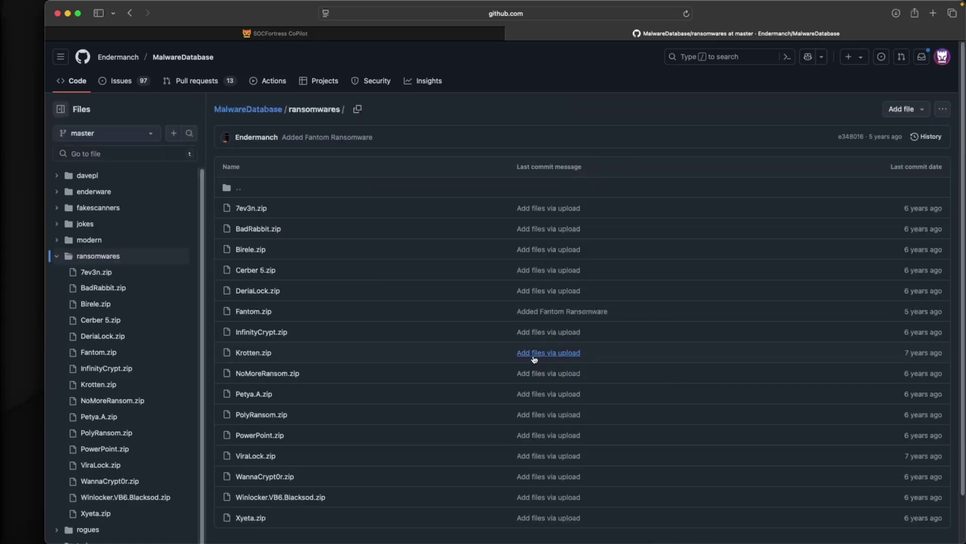
pyautogui.click(255, 394)
pyautogui.click(909, 170)
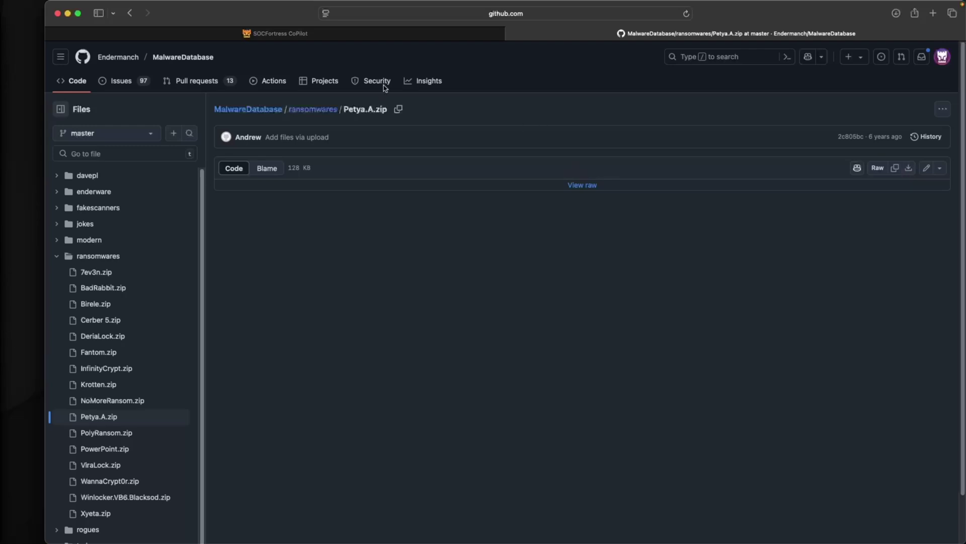
# Step: Attach the downloaded Petya.A.zip to CoPilot's Virus Total upload area
pyautogui.click(384, 35)
pyautogui.click(659, 37)
pyautogui.click(328, 30)
pyautogui.click(806, 151)
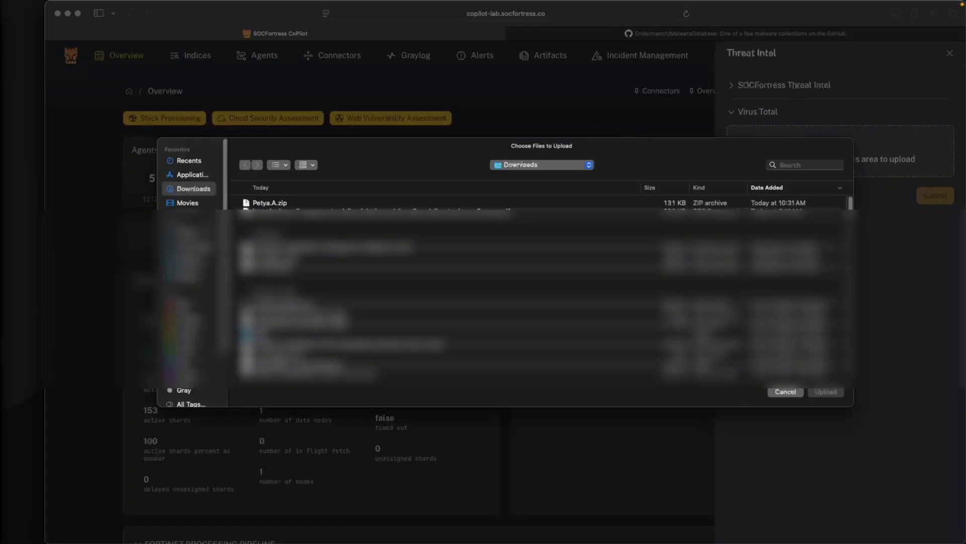
pyautogui.doubleClick(292, 203)
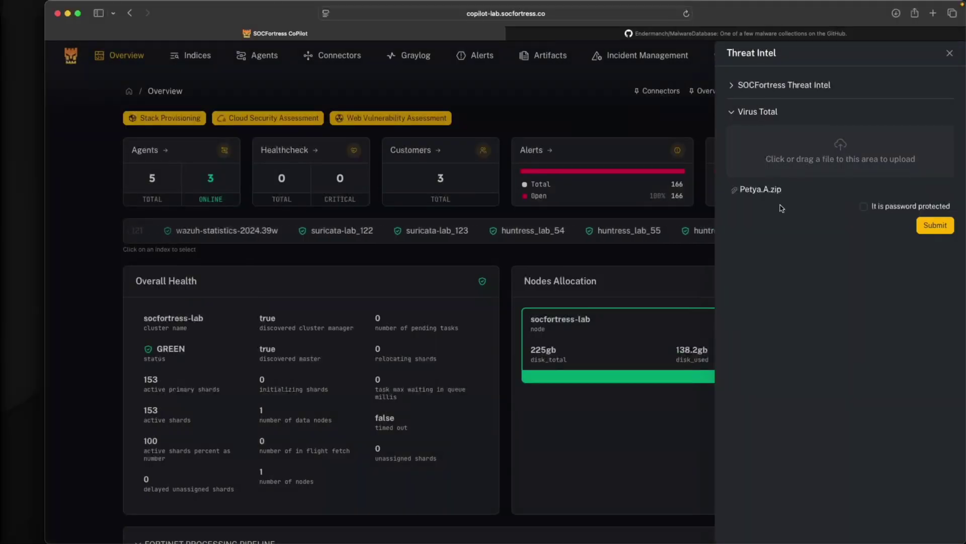
# Step: Select the archive password in the MalwareDatabase README's Password section
pyautogui.click(699, 34)
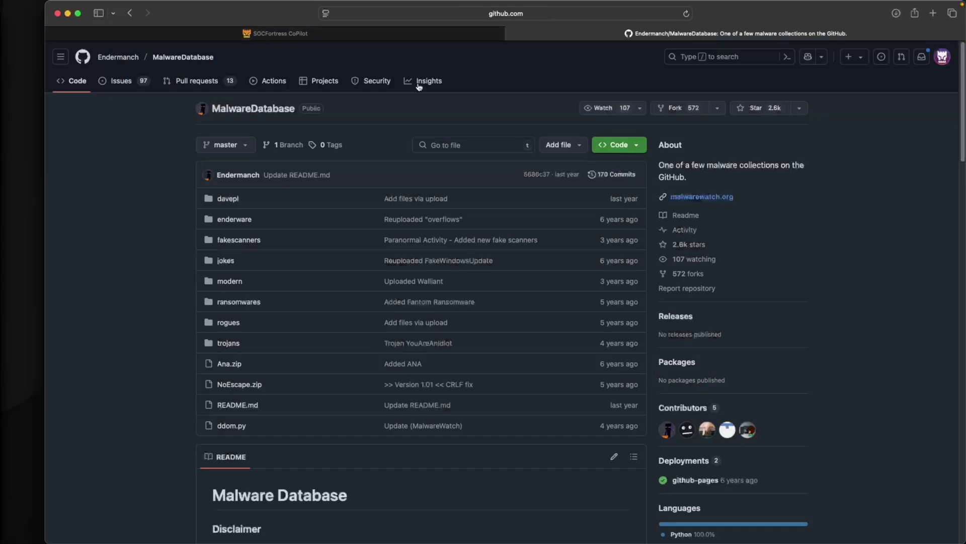
pyautogui.scroll(-10, 391, 378)
pyautogui.scroll(-10, 392, 378)
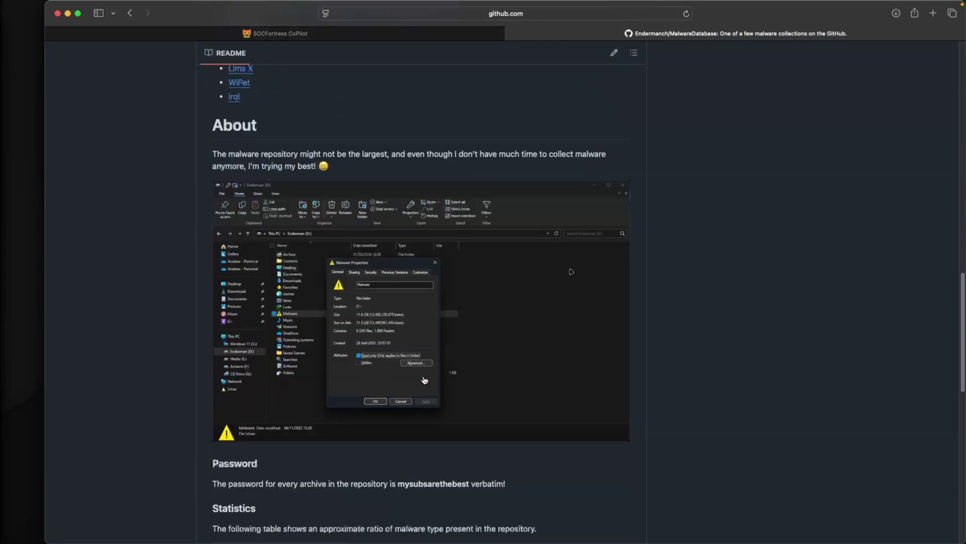
pyautogui.doubleClick(434, 484)
pyautogui.click(423, 33)
# Step: Mark Petya.A.zip as password protected, paste the archive password, and submit it to VirusTotal
pyautogui.click(864, 206)
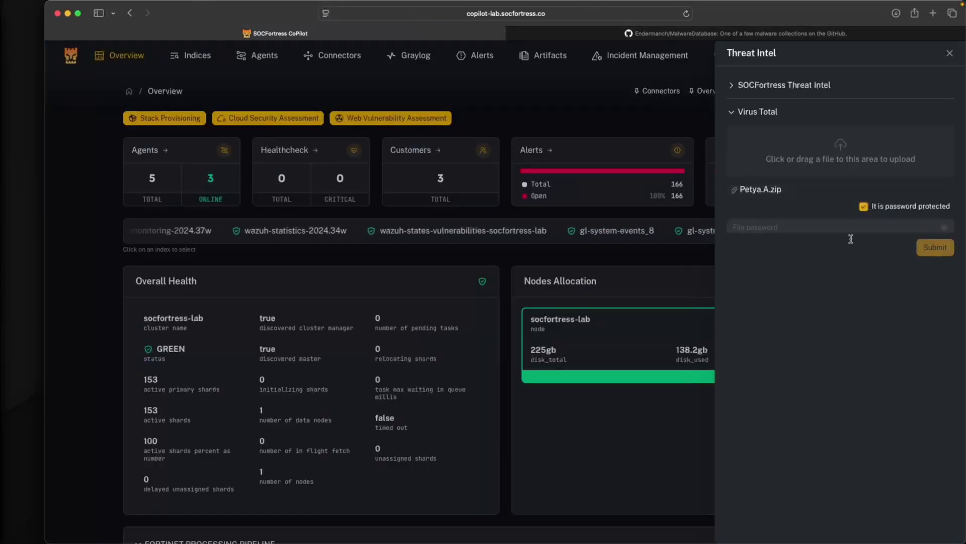
pyautogui.click(849, 229)
pyautogui.press('super+v')
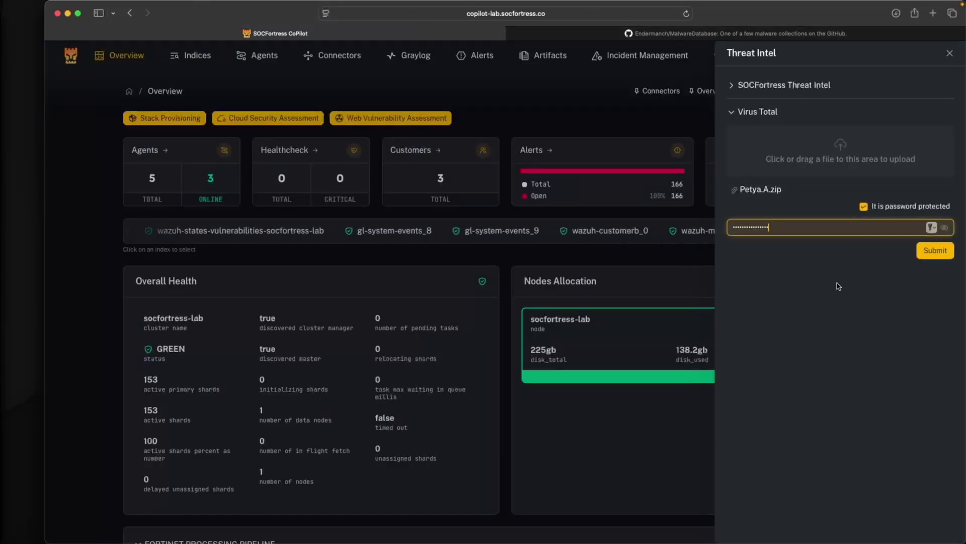
pyautogui.click(937, 256)
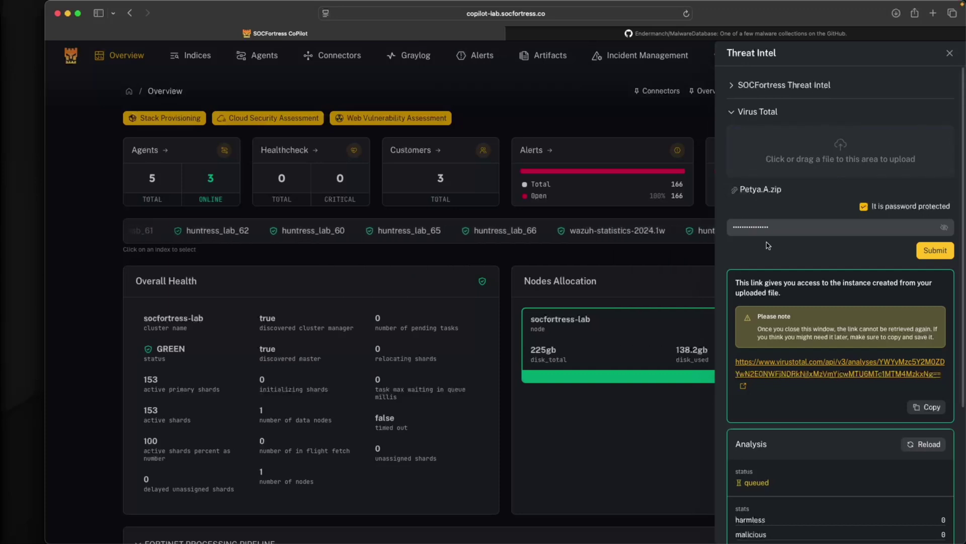
# Step: Review the analysis link and the queued Analysis status with all stats at 0
pyautogui.scroll(-5, 767, 245)
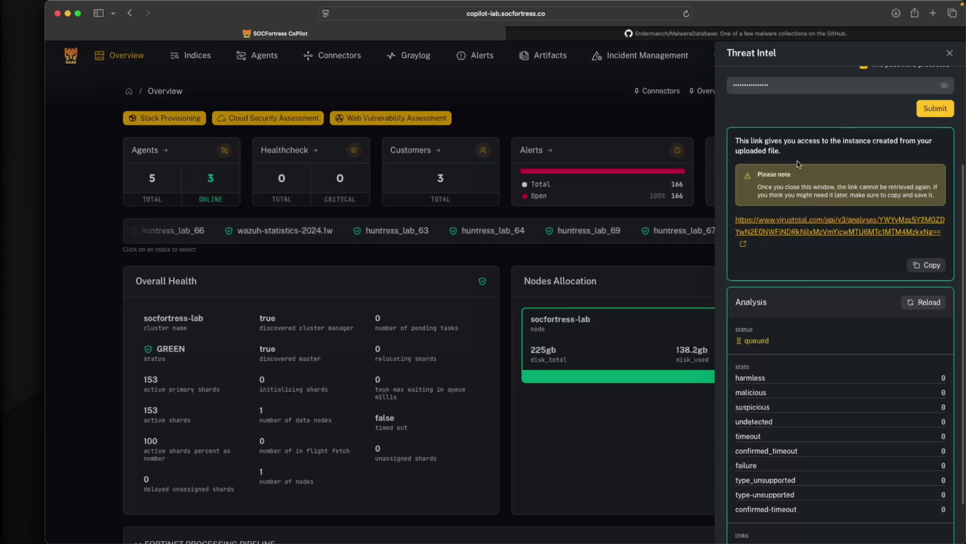
pyautogui.scroll(4, 803, 204)
pyautogui.scroll(-3, 813, 212)
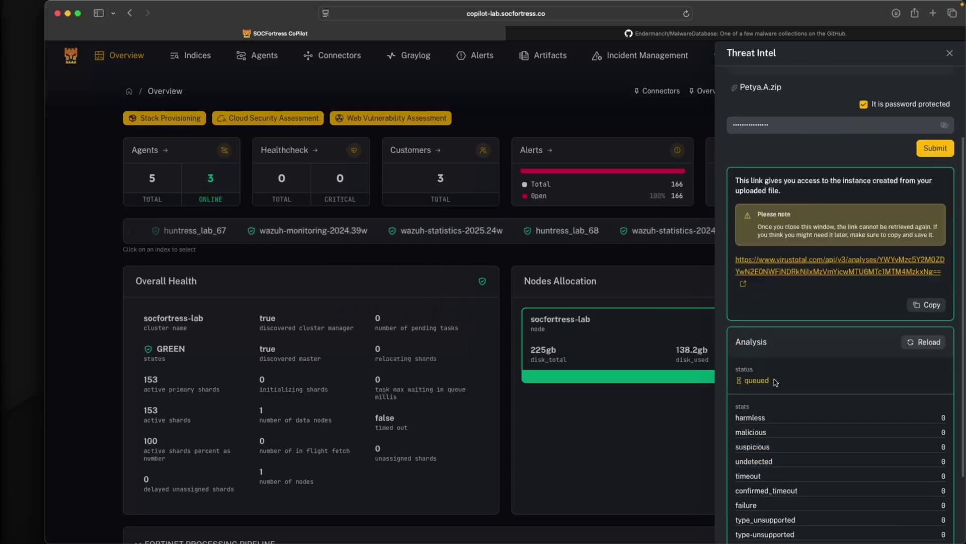
pyautogui.moveTo(777, 381); pyautogui.dragTo(737, 381)
pyautogui.scroll(-2, 795, 365)
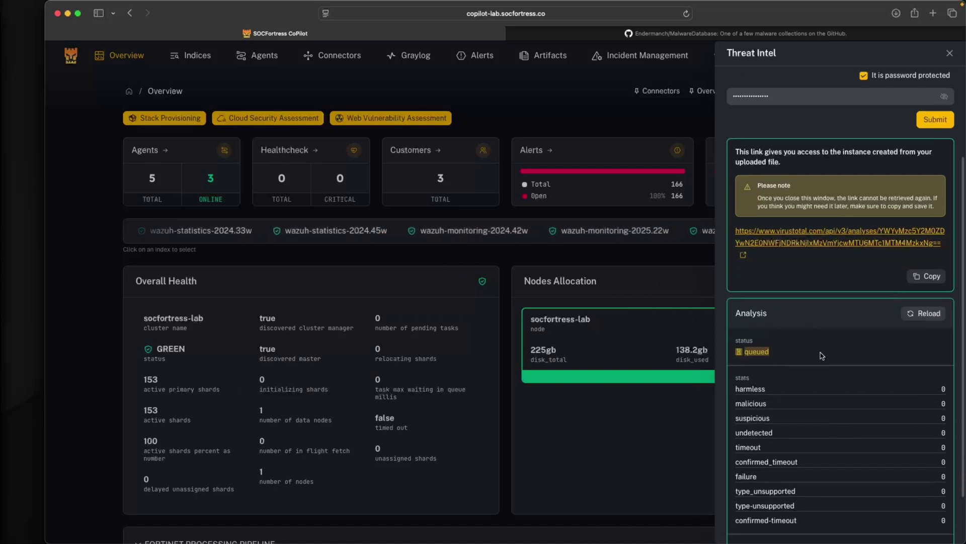
pyautogui.scroll(-1, 842, 337)
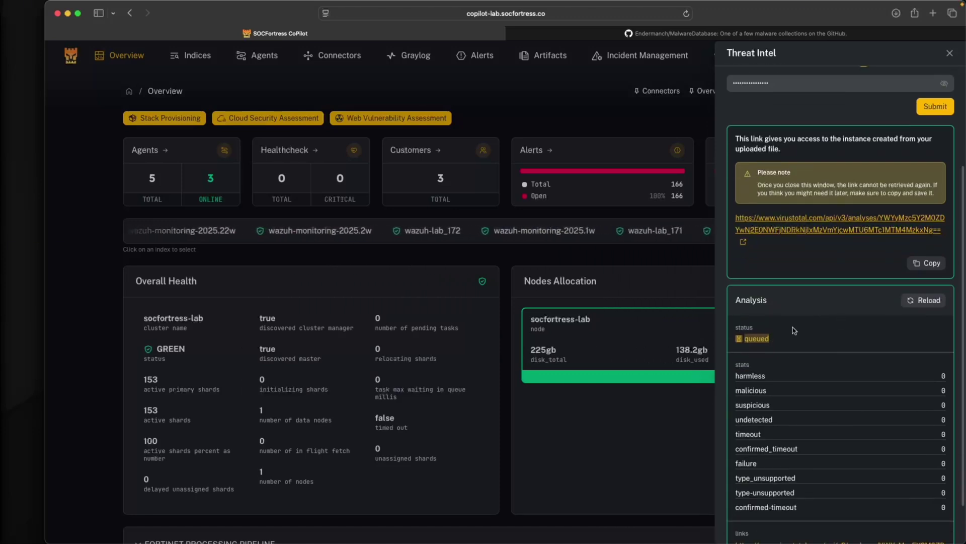
pyautogui.scroll(-1, 840, 337)
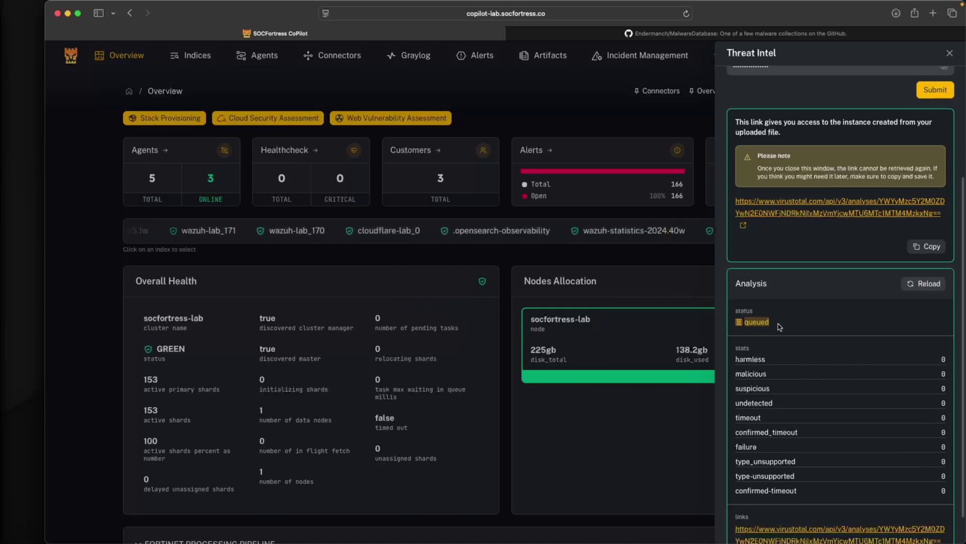
# Step: Reload the analysis and highlight its completed status and 65 malicious detections
pyautogui.click(929, 290)
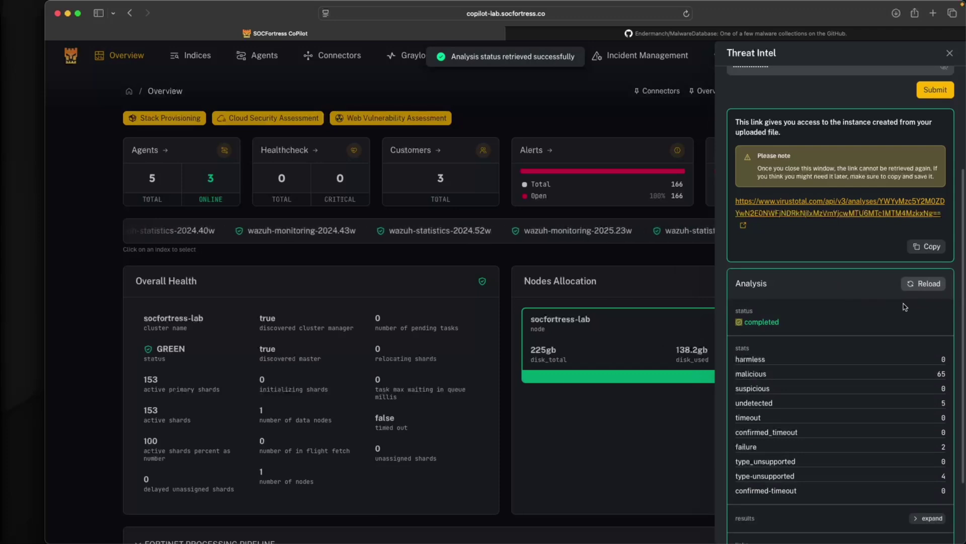
pyautogui.scroll(-2, 906, 307)
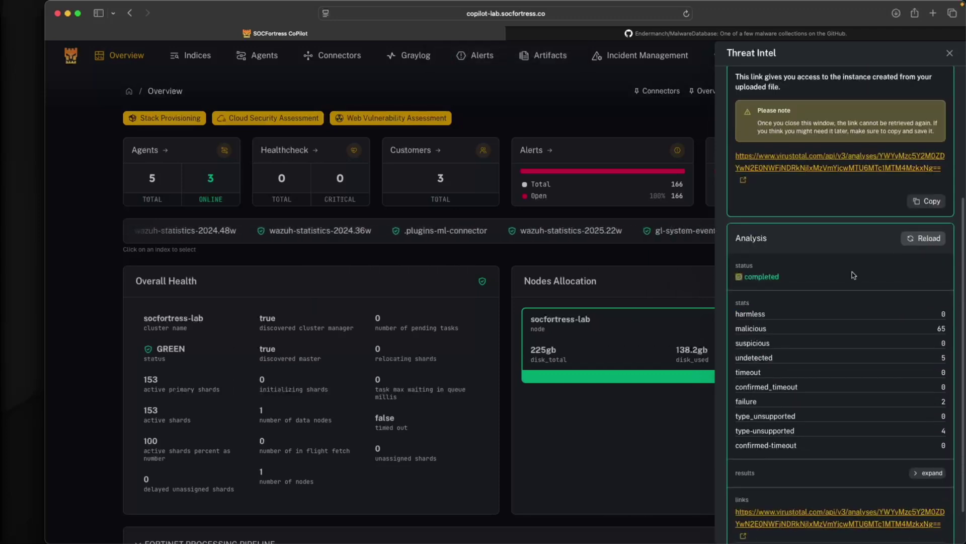
pyautogui.moveTo(744, 280); pyautogui.dragTo(802, 287)
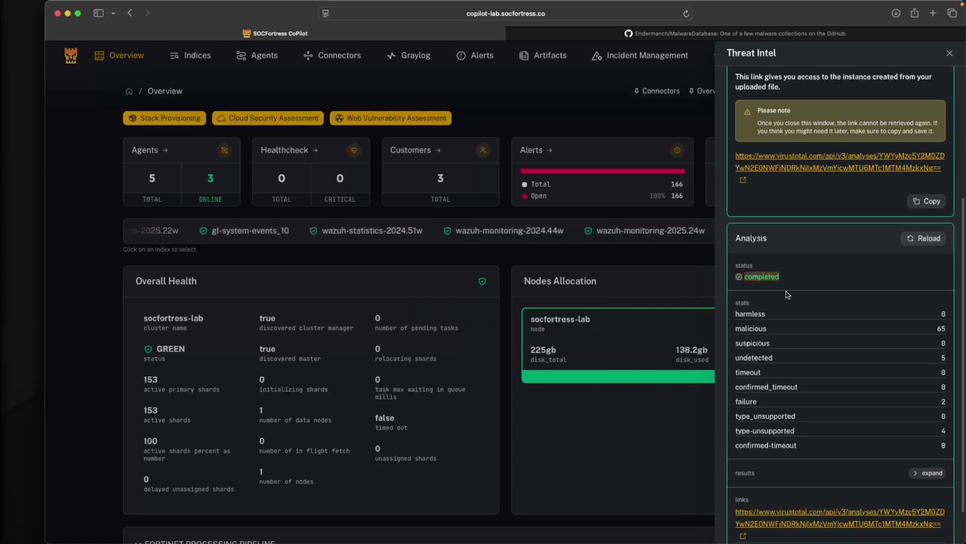
pyautogui.scroll(-1, 788, 294)
pyautogui.moveTo(740, 313); pyautogui.dragTo(940, 316)
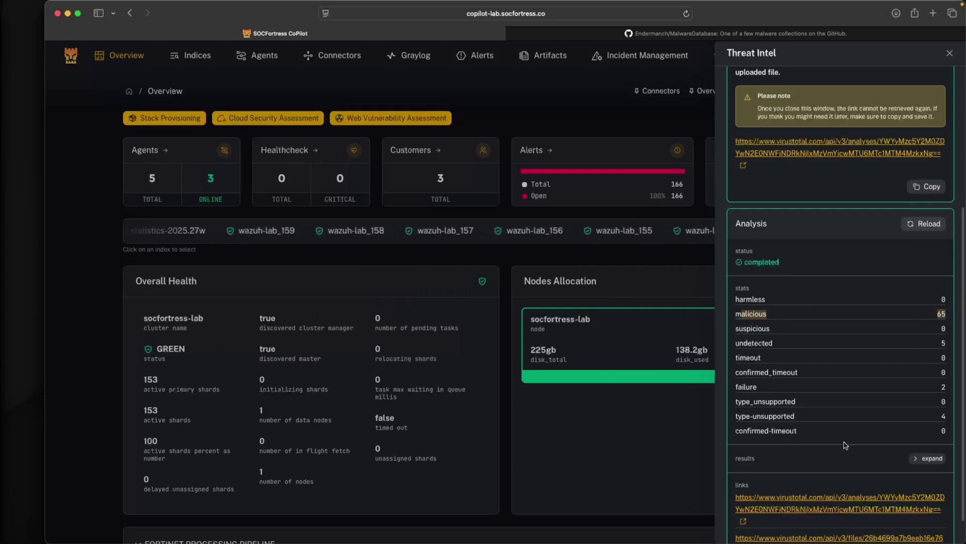
pyautogui.scroll(-2, 822, 353)
# Step: Expand the per-engine results and browse verdicts such as Bkav, Lionic and Fortinet
pyautogui.click(932, 423)
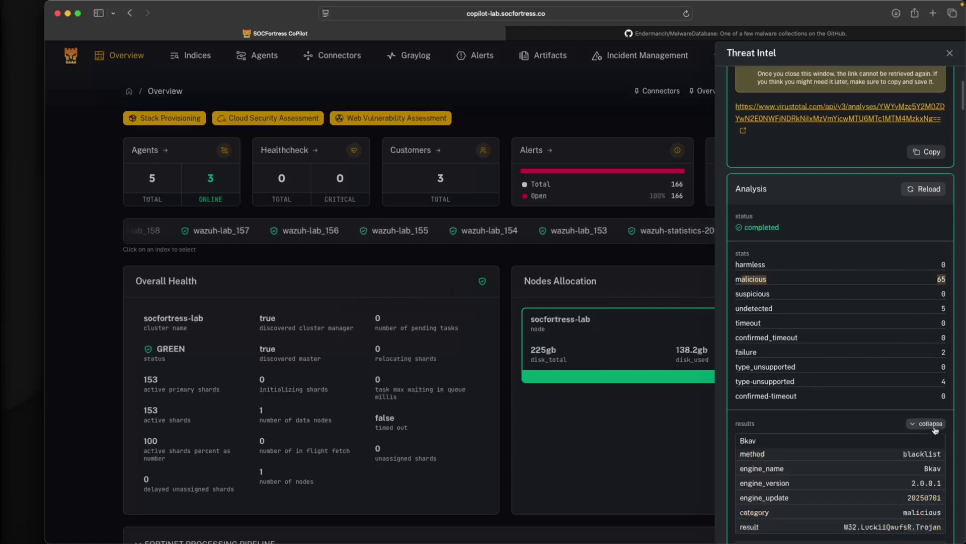
pyautogui.scroll(-3, 911, 388)
pyautogui.scroll(-2, 912, 378)
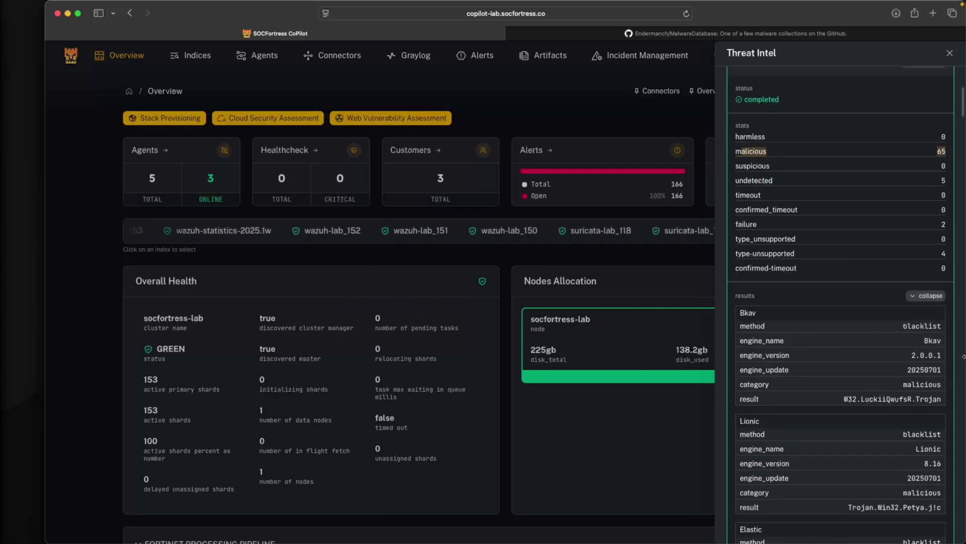
pyautogui.scroll(-1, 910, 337)
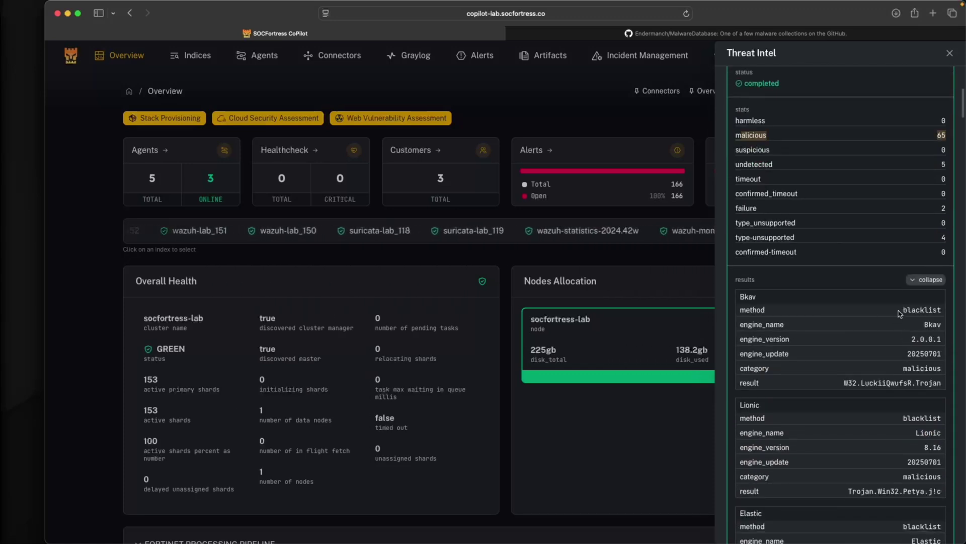
pyautogui.scroll(-2, 899, 313)
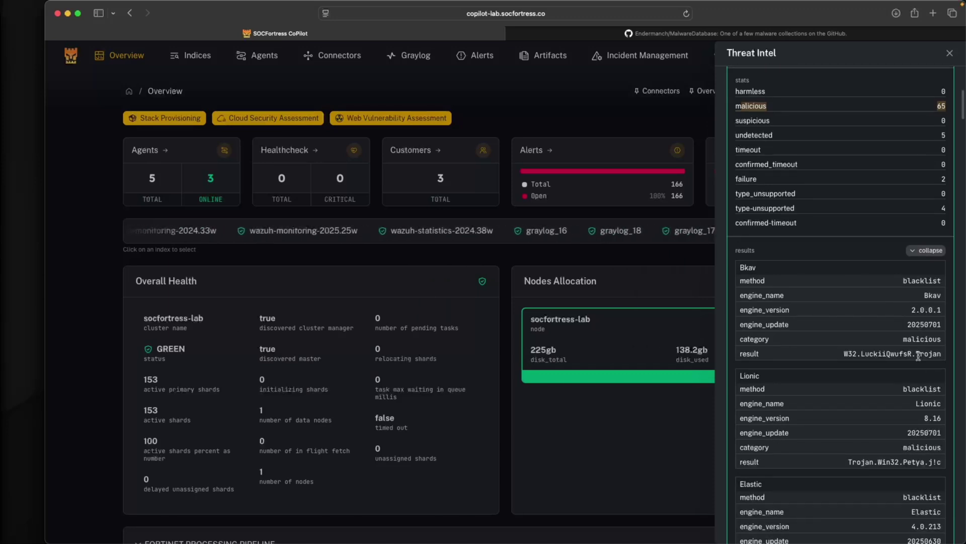
pyautogui.scroll(-1, 921, 372)
pyautogui.scroll(-20, 928, 377)
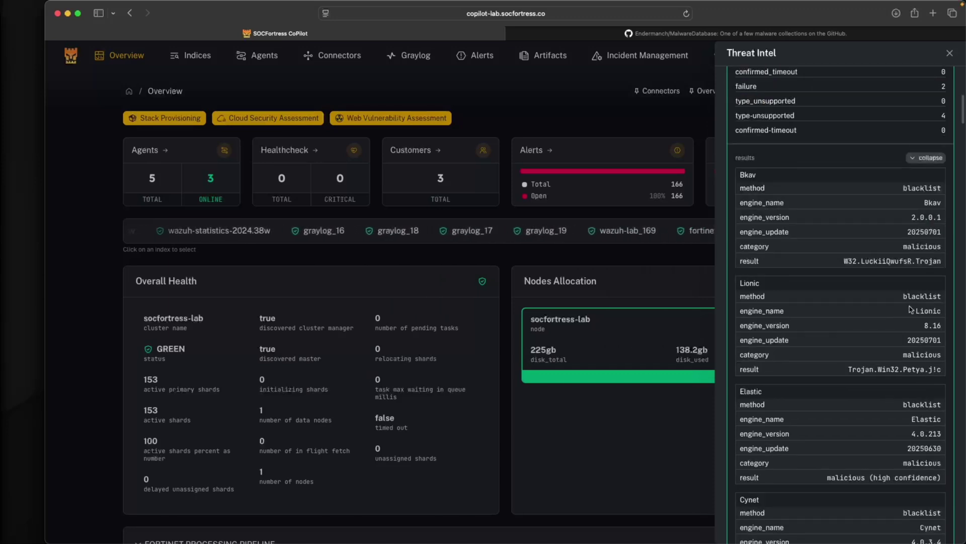
pyautogui.scroll(-10, 918, 332)
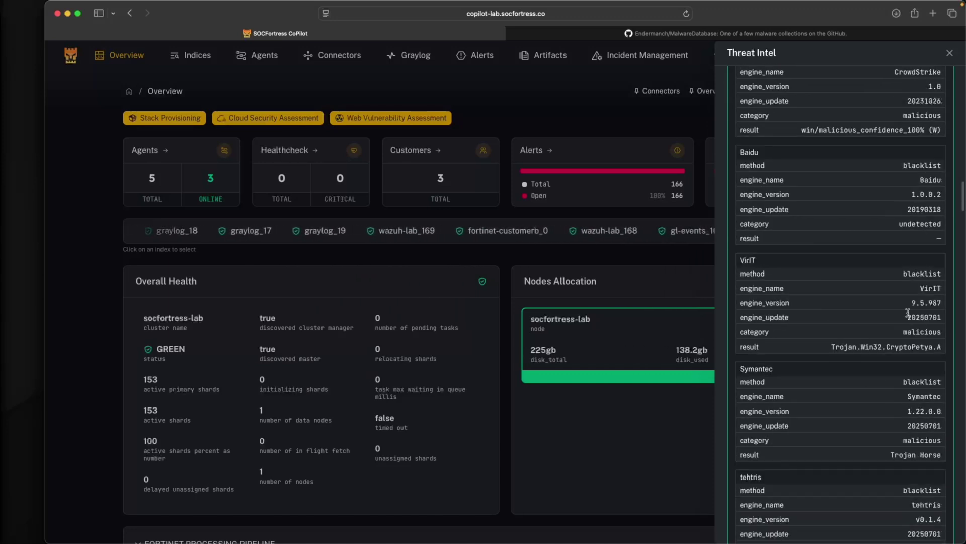
pyautogui.scroll(-10, 834, 396)
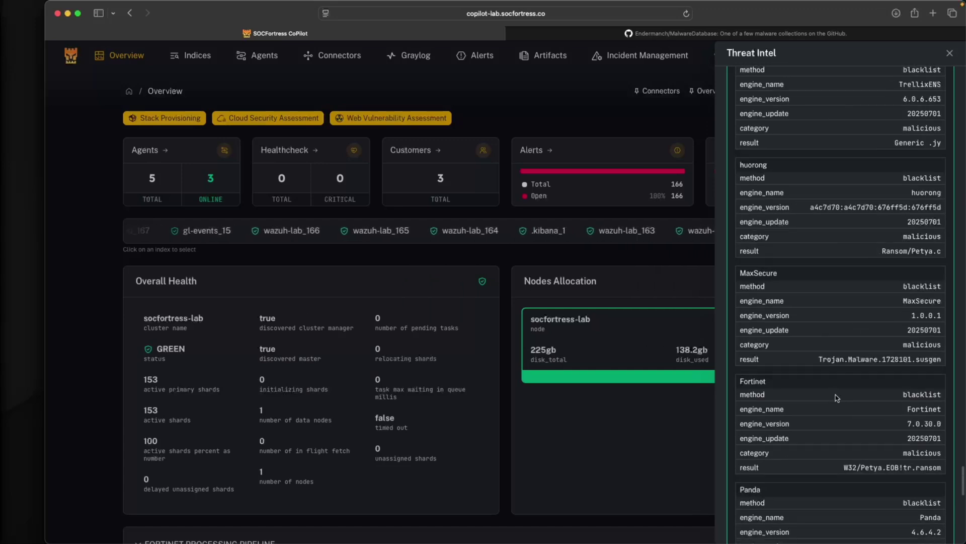
pyautogui.scroll(20, 867, 419)
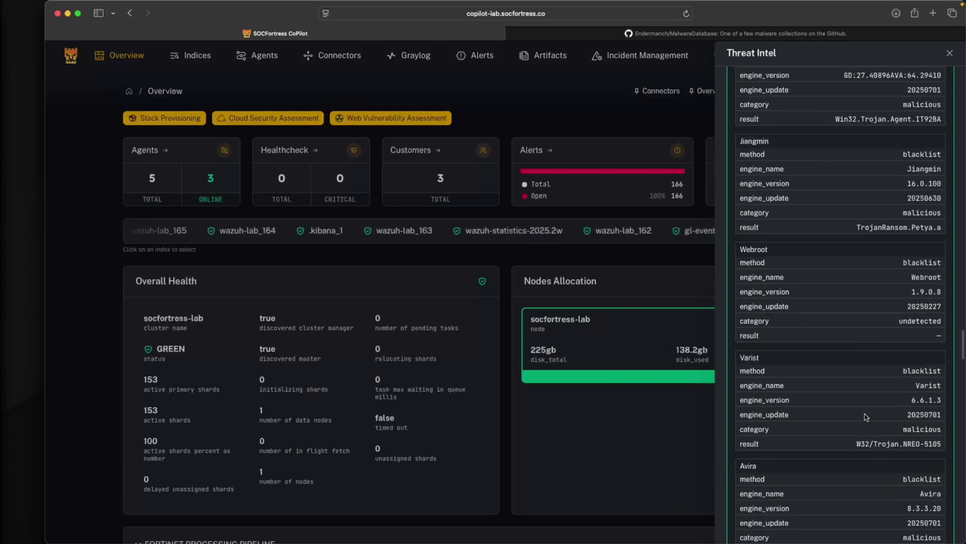
pyautogui.scroll(20, 866, 416)
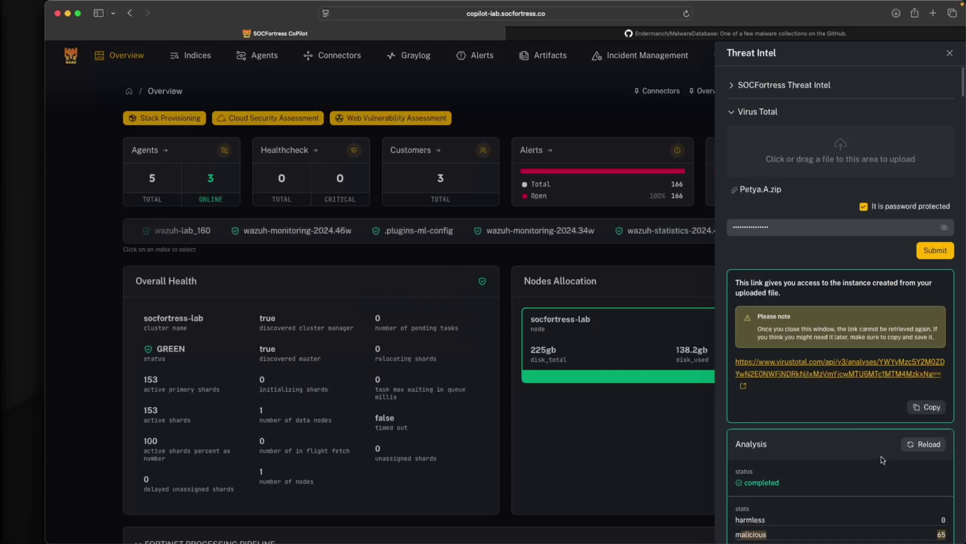
pyautogui.scroll(-3, 861, 438)
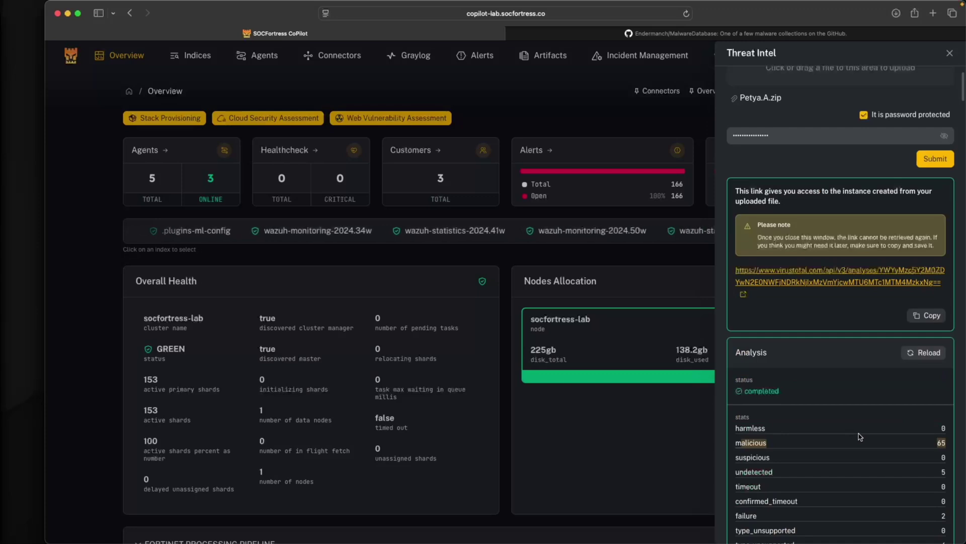
pyautogui.scroll(3, 860, 437)
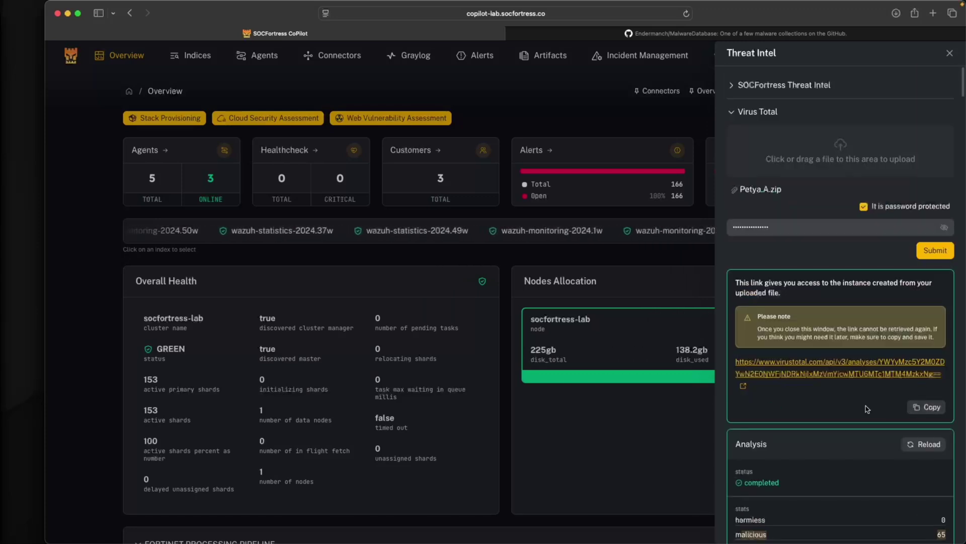